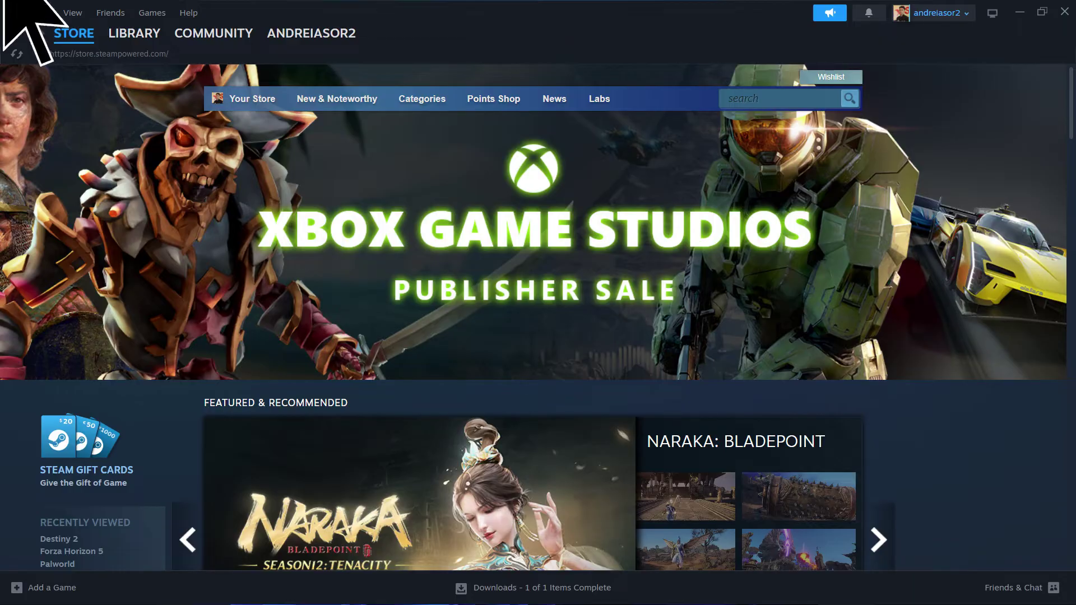
pyautogui.click(110, 13)
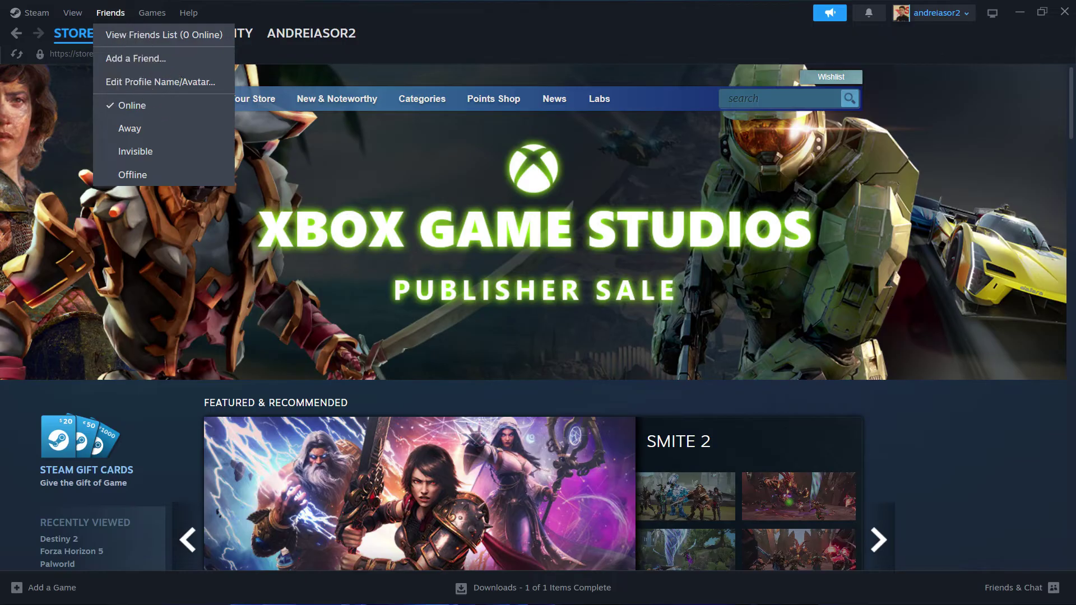
pyautogui.click(135, 58)
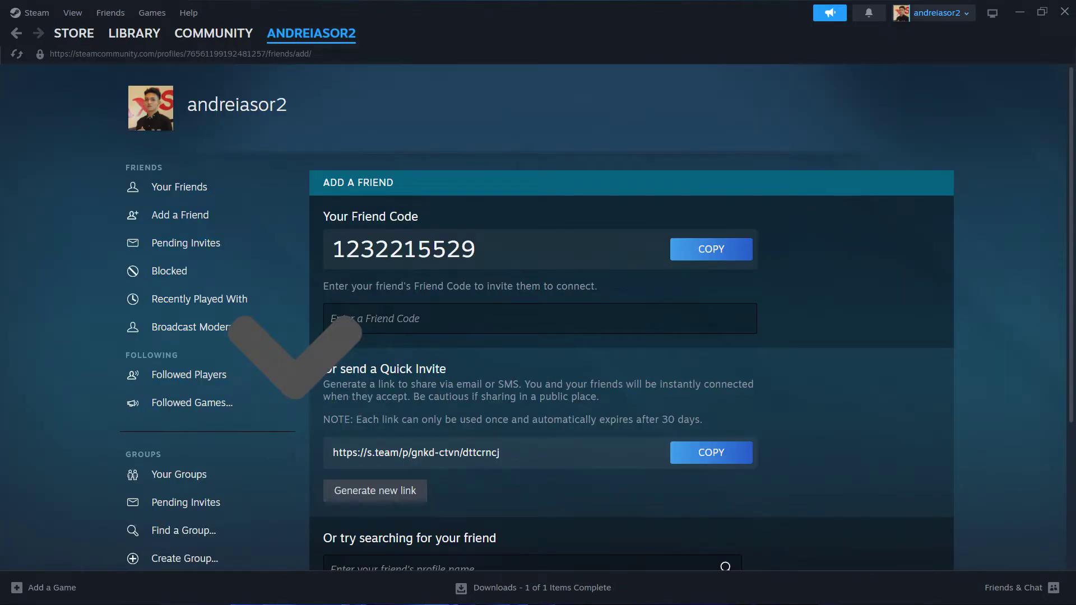
pyautogui.scroll(-5, 537, 336)
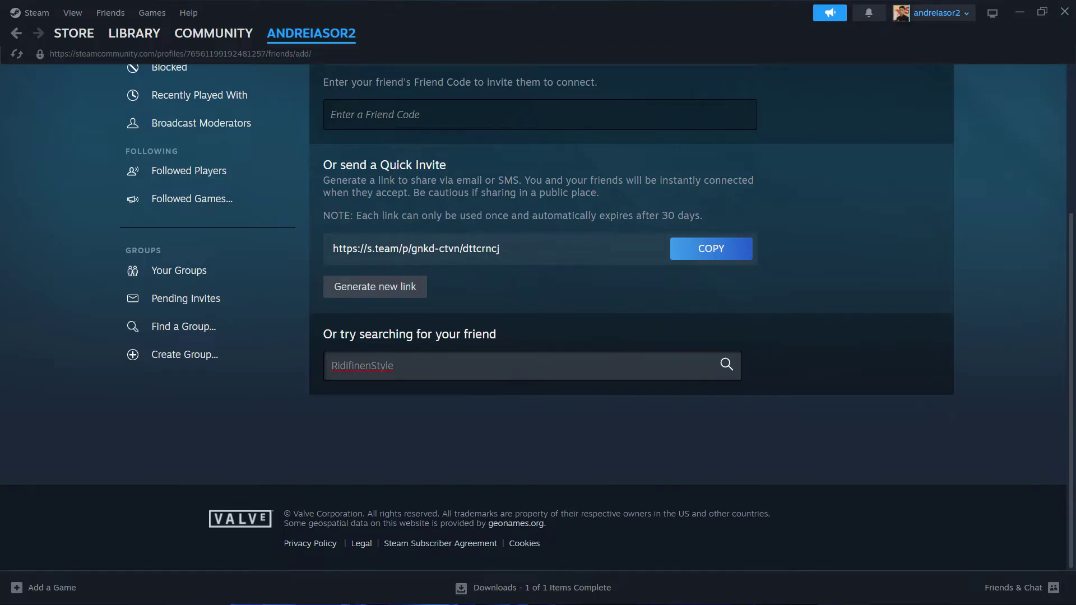
pyautogui.press('Return')
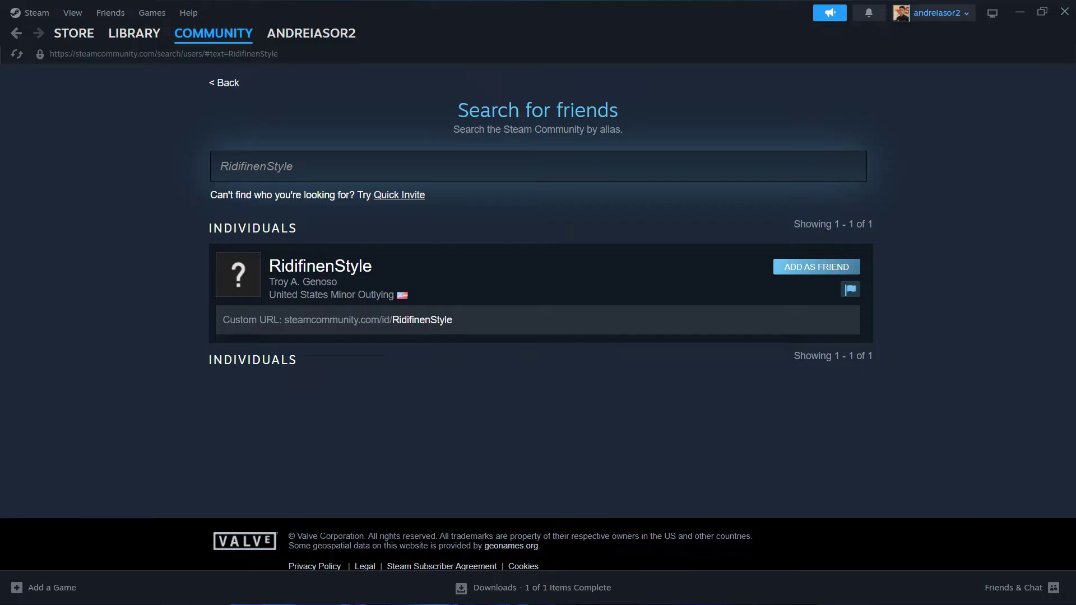
pyautogui.click(817, 266)
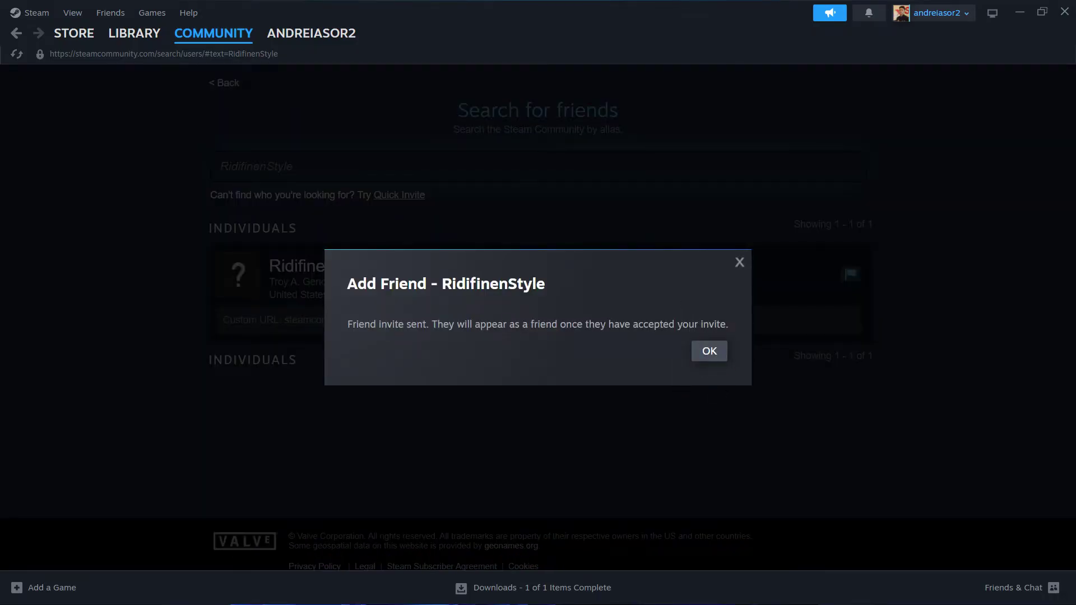
pyautogui.click(708, 351)
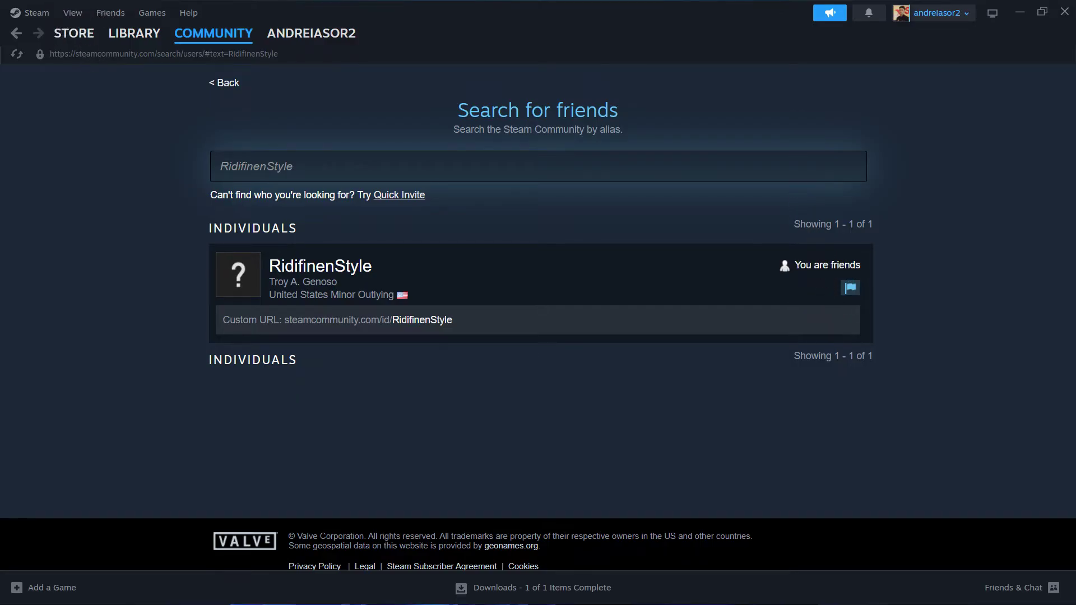
pyautogui.click(72, 13)
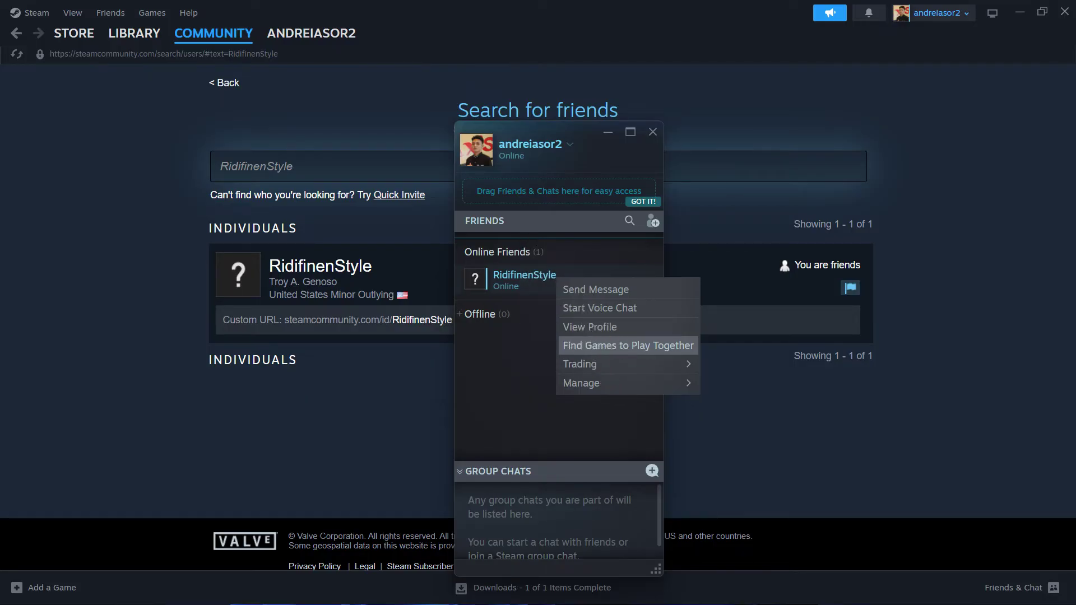
pyautogui.click(628, 345)
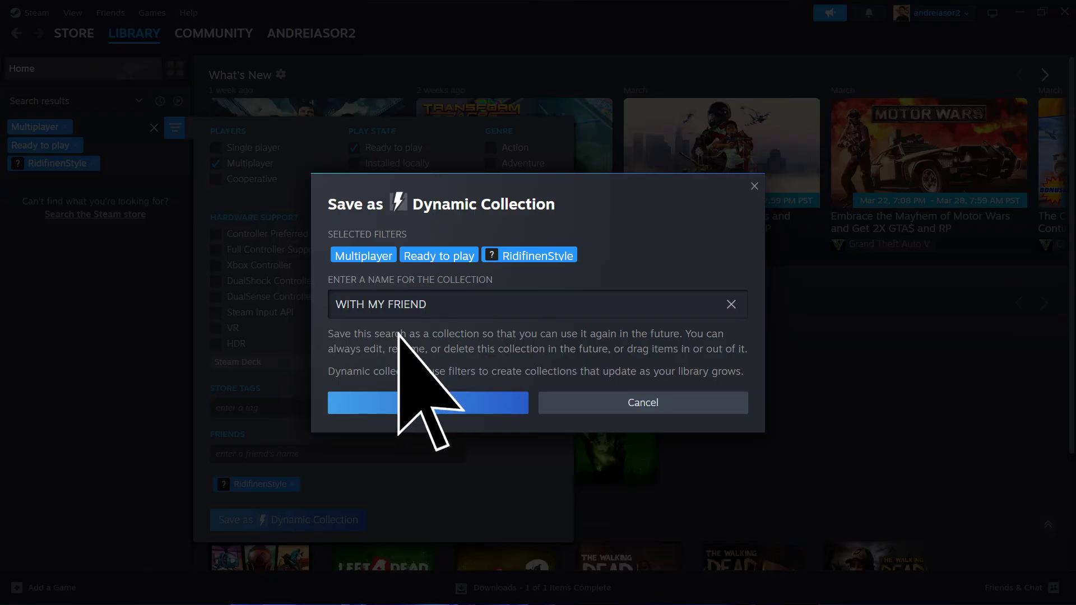
# - Save the 'WITH MY FRIEND' dynamic collection and drag Left 4 Dead into it
pyautogui.click(427, 402)
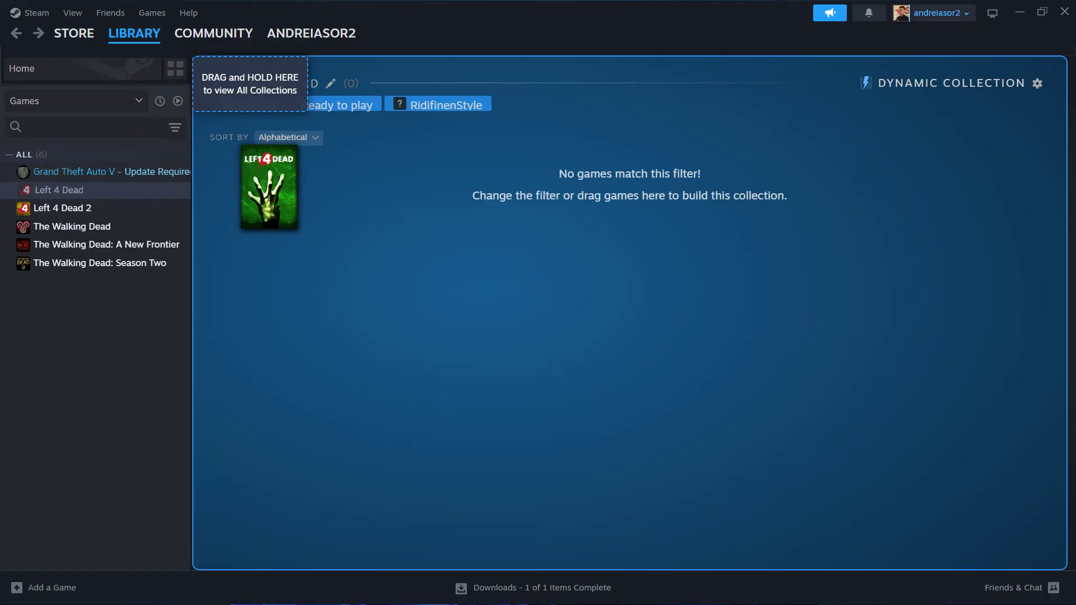
pyautogui.moveTo(269, 189); pyautogui.dragTo(269, 189)
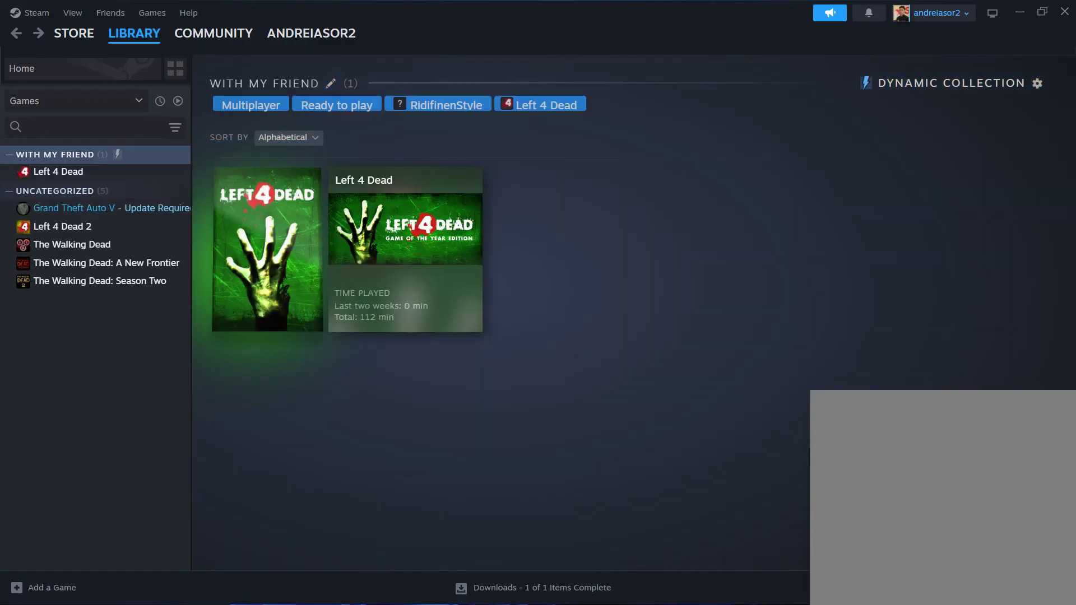